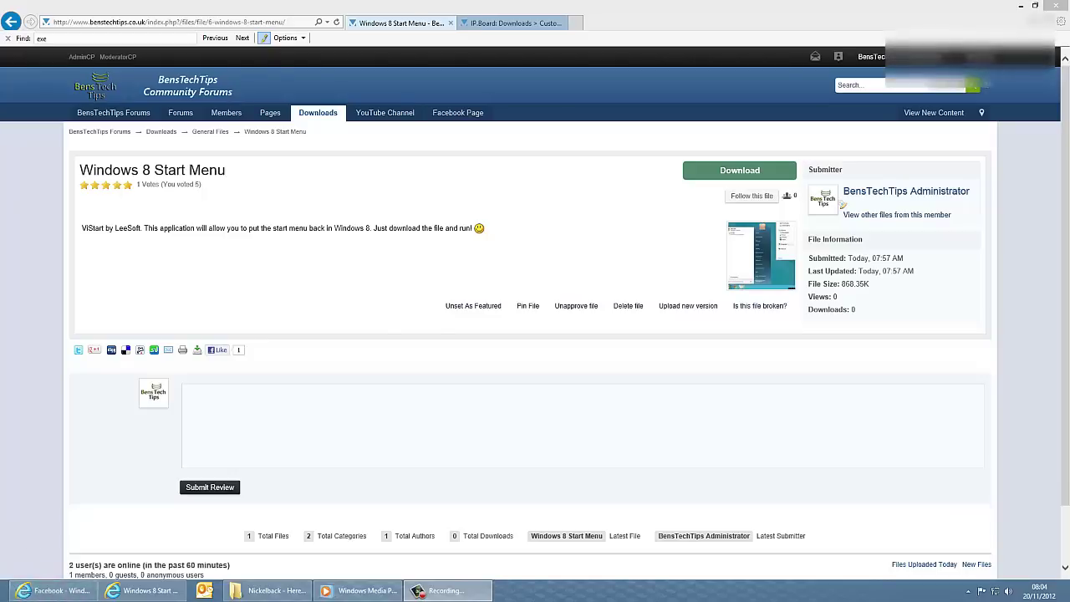
Visit the Windows 8 Start screen, return to the desktop, and highlight the Windows 8 Start Menu title.
left_click(33, 585)
left_click(99, 503)
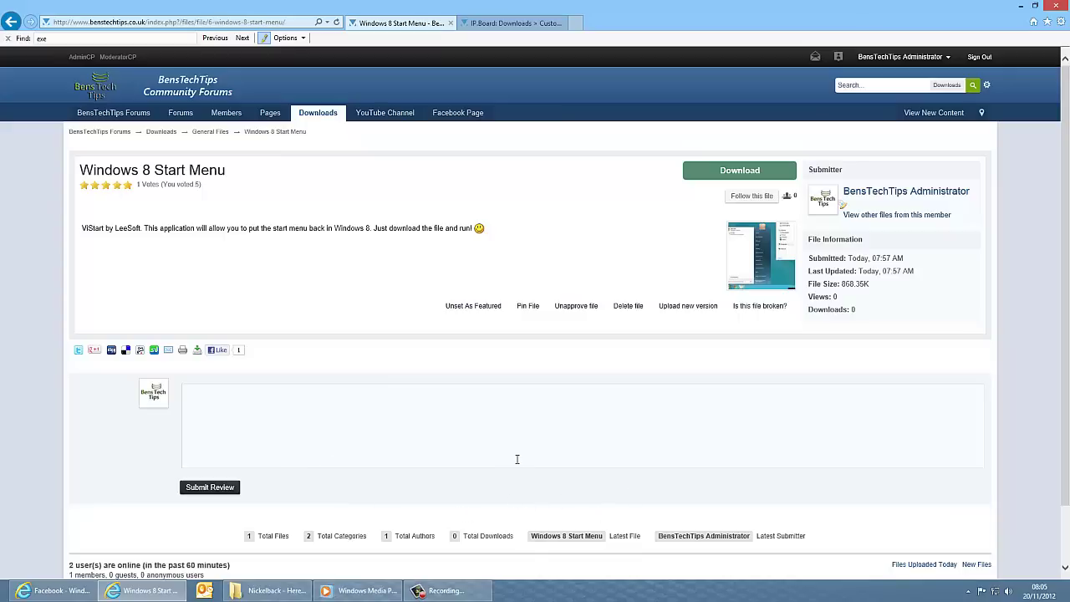
left_click_drag(87, 170, 230, 172)
left_click(234, 173)
Agree to the disclaimer, download windows-start-menu-vistart.exe and run it immediately.
left_click(742, 170)
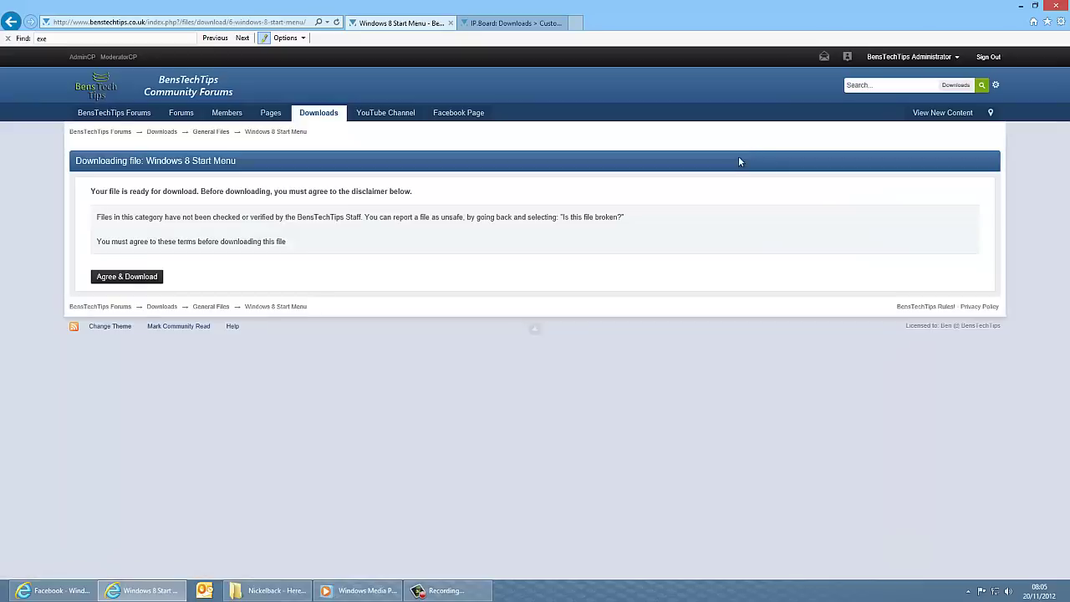
left_click(148, 281)
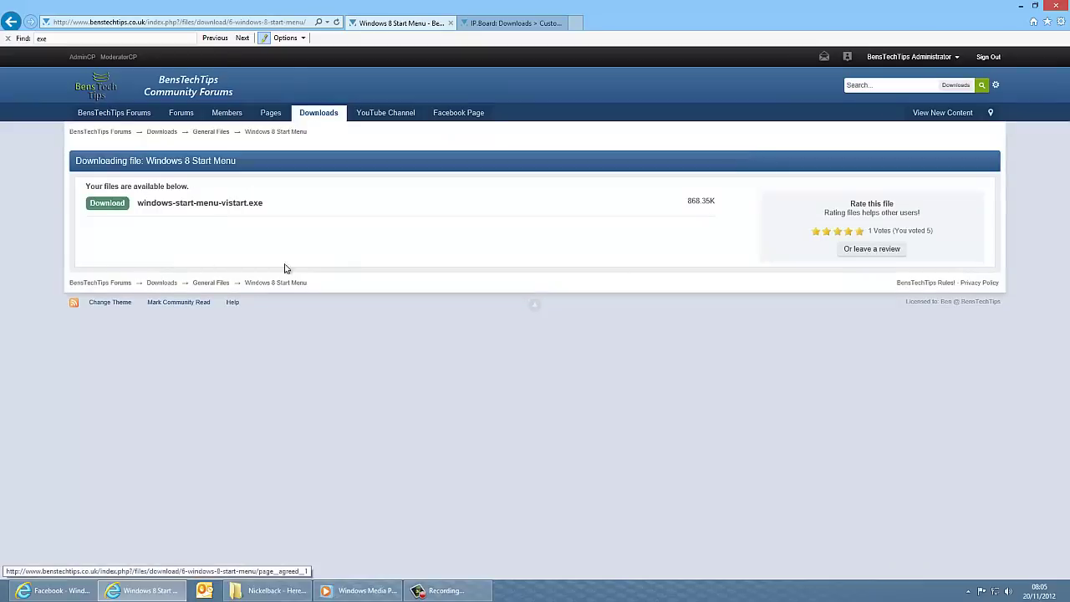
left_click(109, 204)
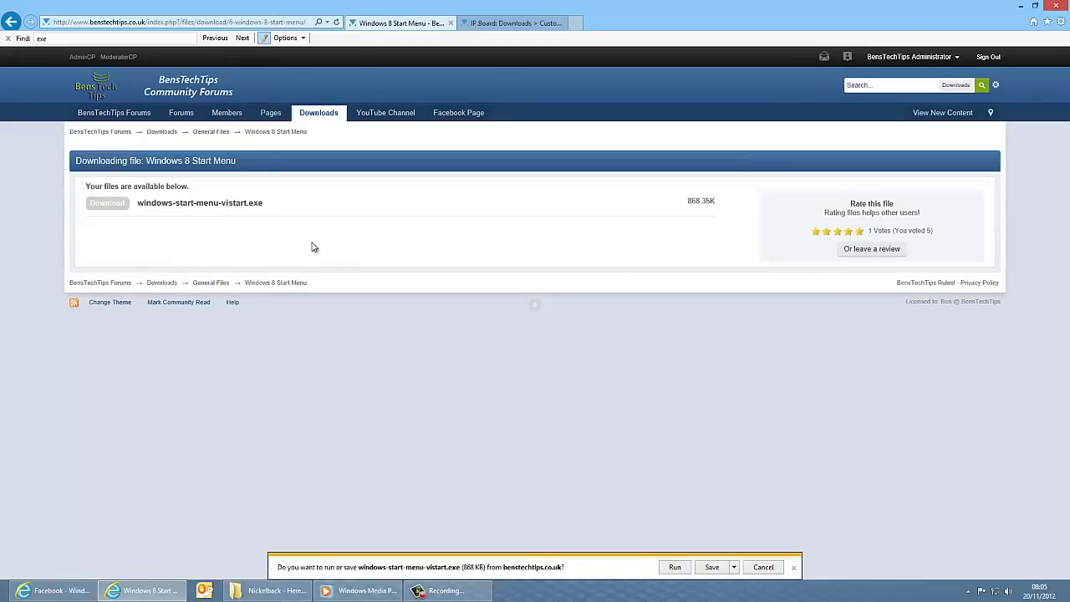
left_click(669, 568)
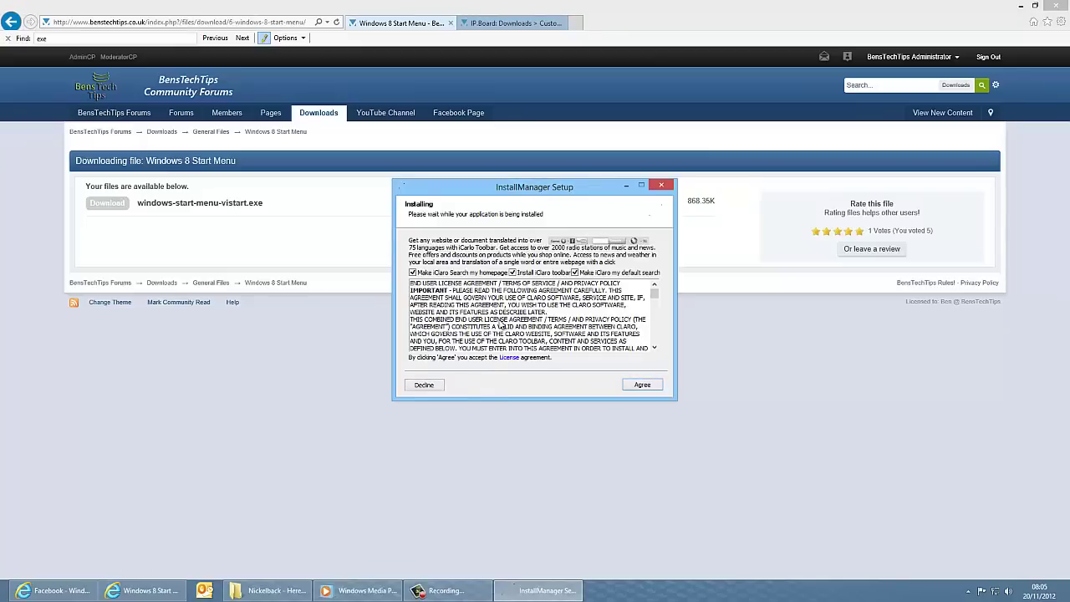
Decline the PriceGong and toolbar offers, close the Lee-Soft thank-you page, and minimize the browser.
left_click(427, 385)
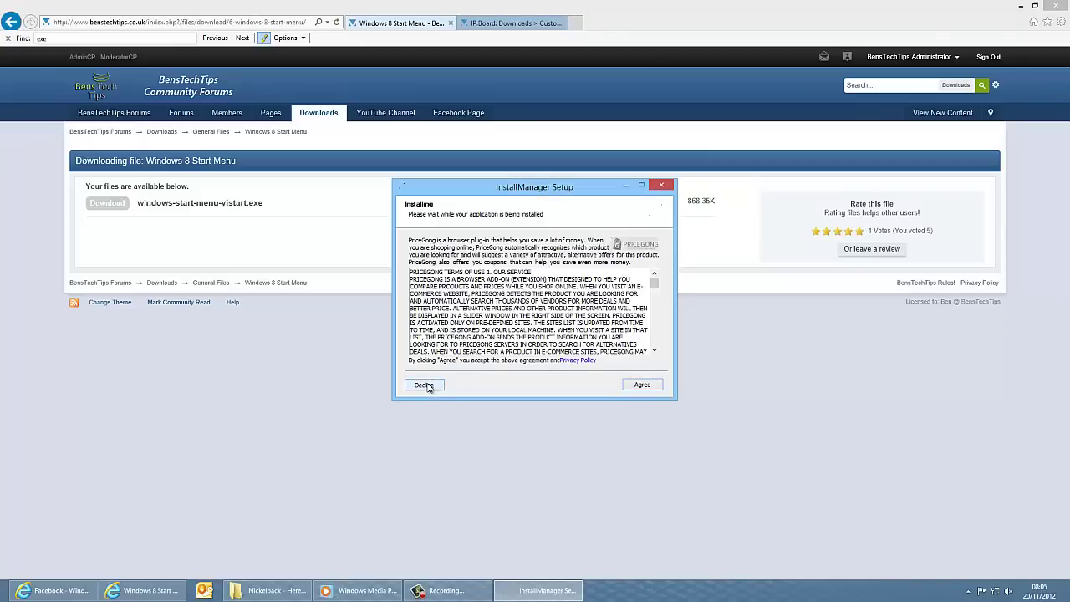
left_click(426, 386)
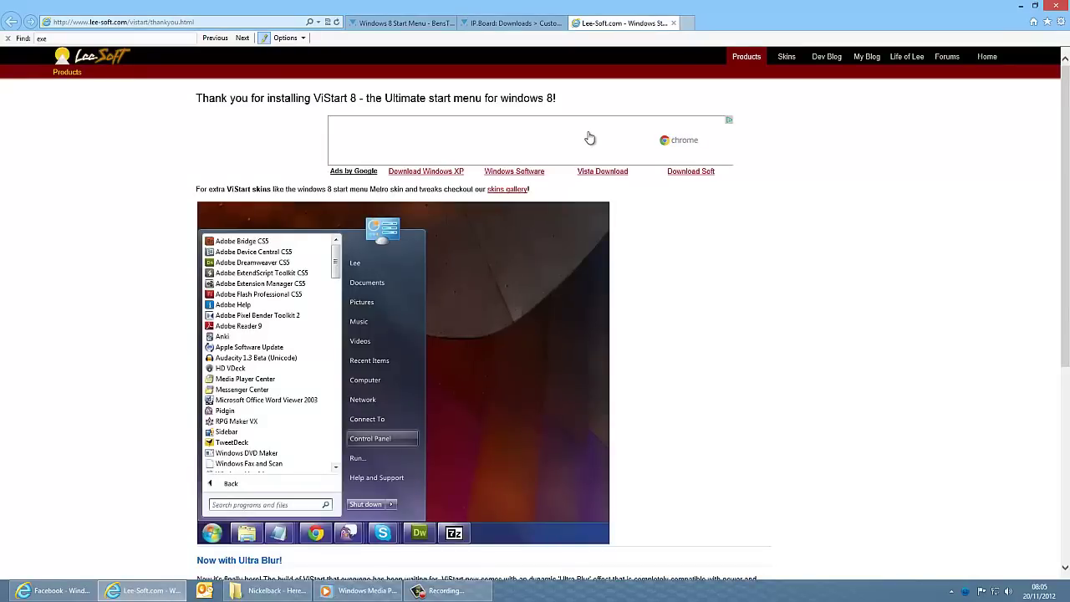
scroll(675, 299, "down", 5)
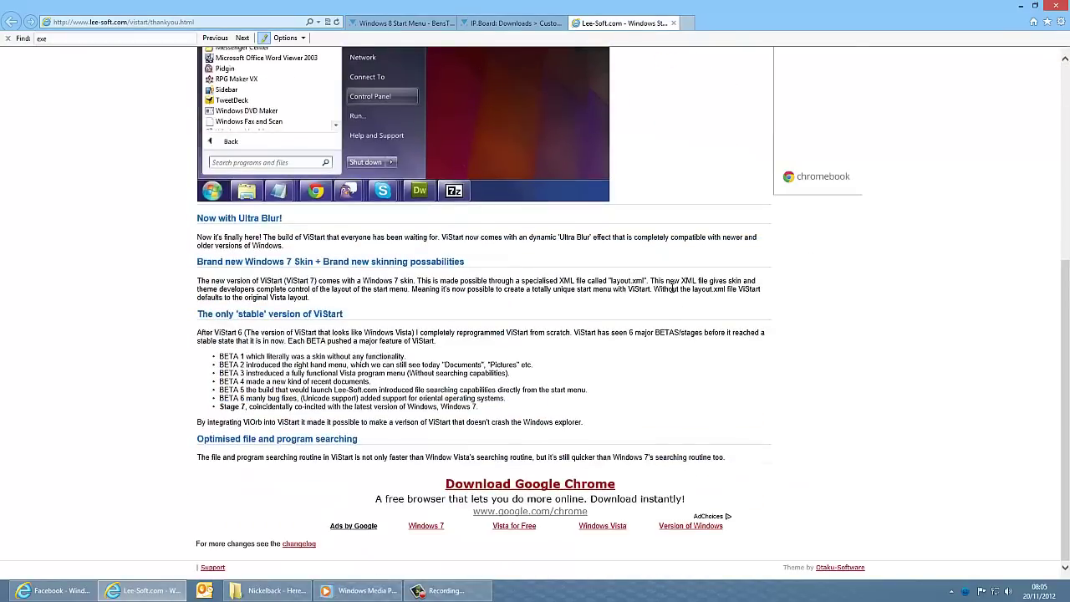
scroll(673, 289, "up", 5)
left_click(673, 23)
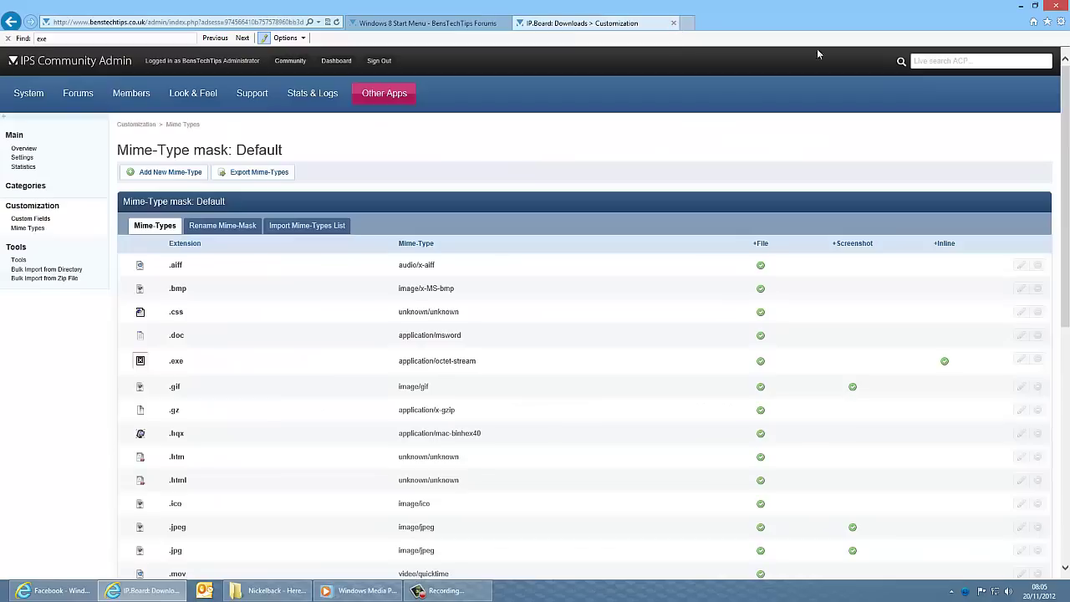
left_click(1022, 5)
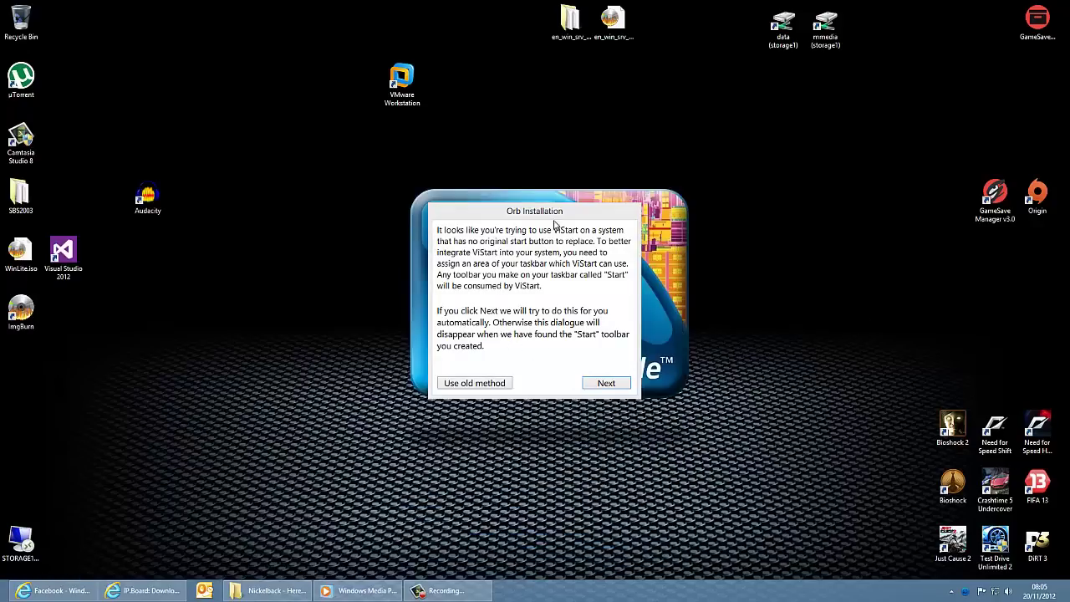
Confirm the Orb Installation so ViStart creates its Start toolbar automatically.
left_click(606, 384)
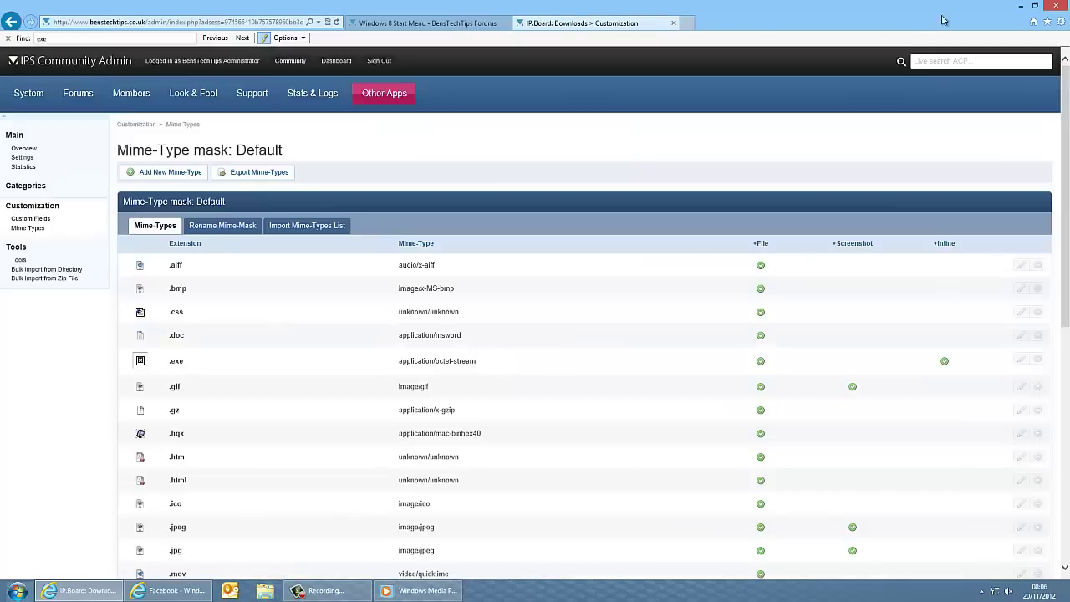
Show the desktop, then open Computer from the new Start menu and close it.
left_click(1019, 7)
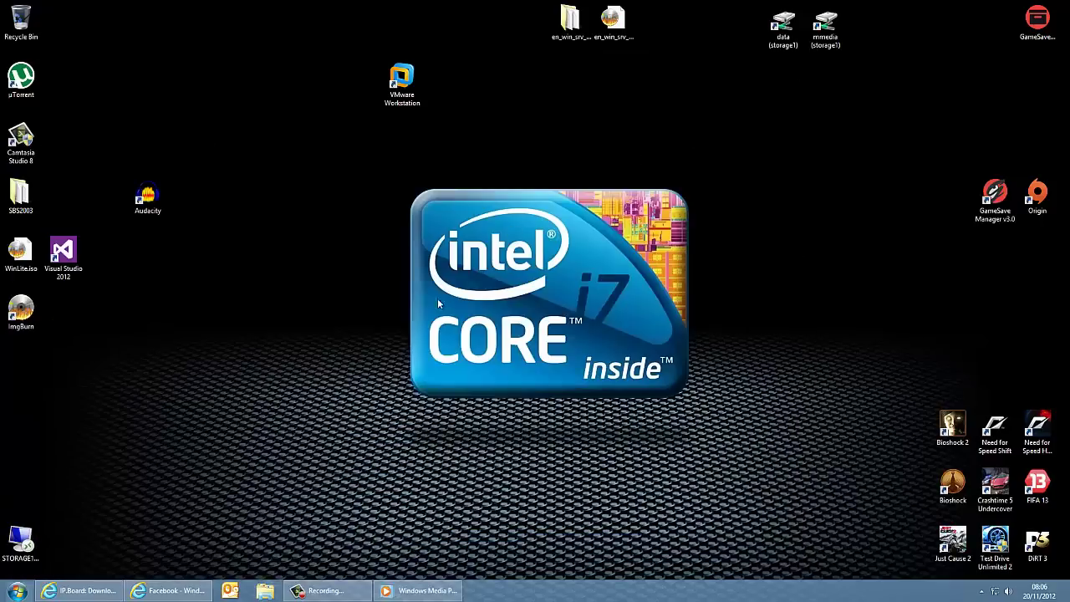
left_click(16, 591)
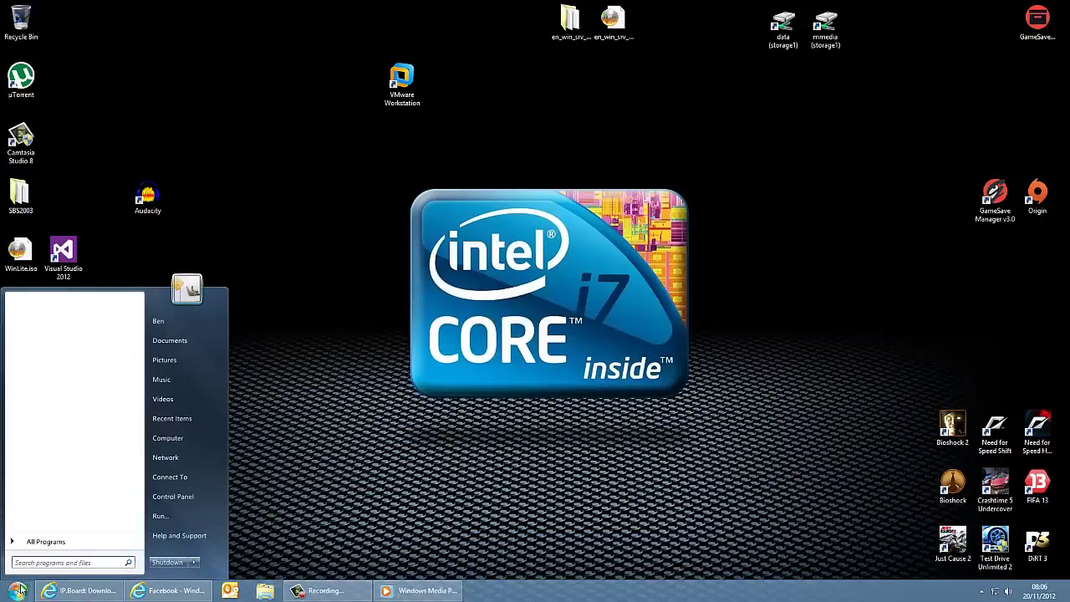
left_click(170, 439)
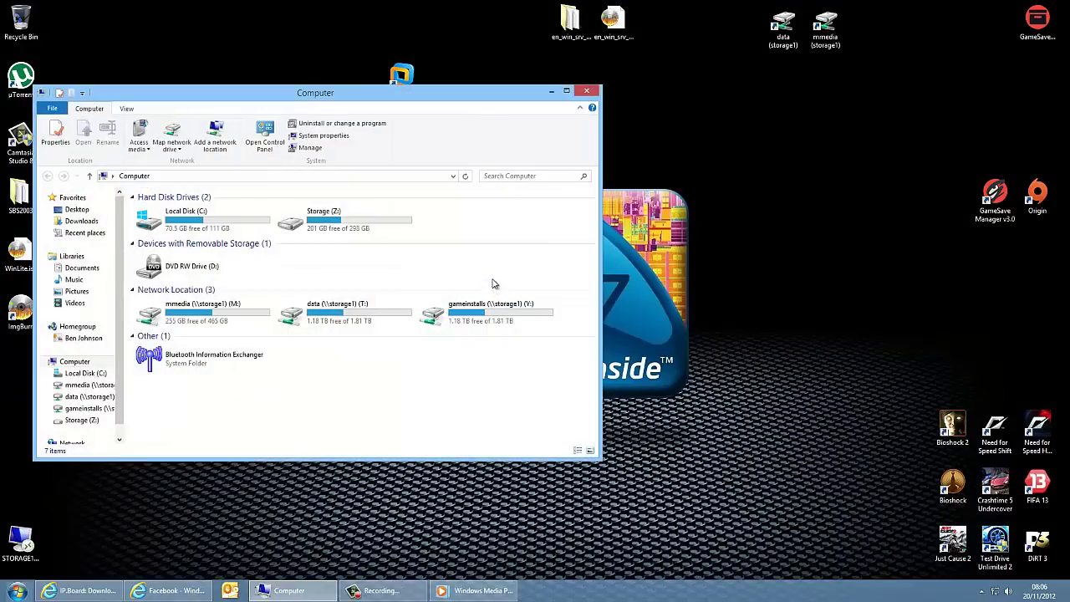
left_click(587, 94)
Browse the All Programs list in the Start menu, then go back to the main view.
left_click(17, 591)
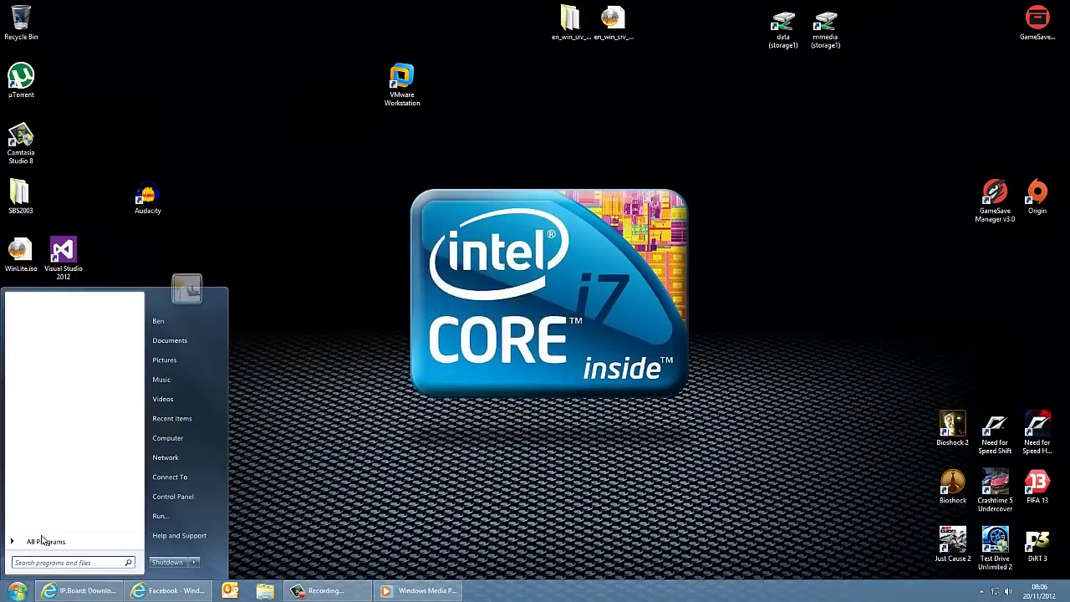
left_click(46, 541)
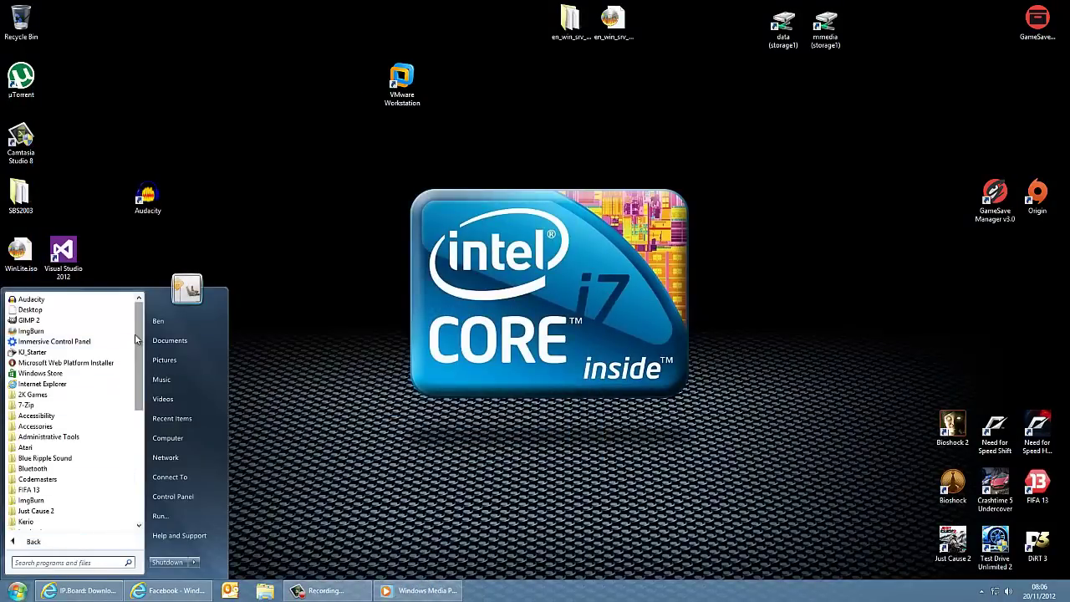
left_click_drag(134, 333, 128, 485)
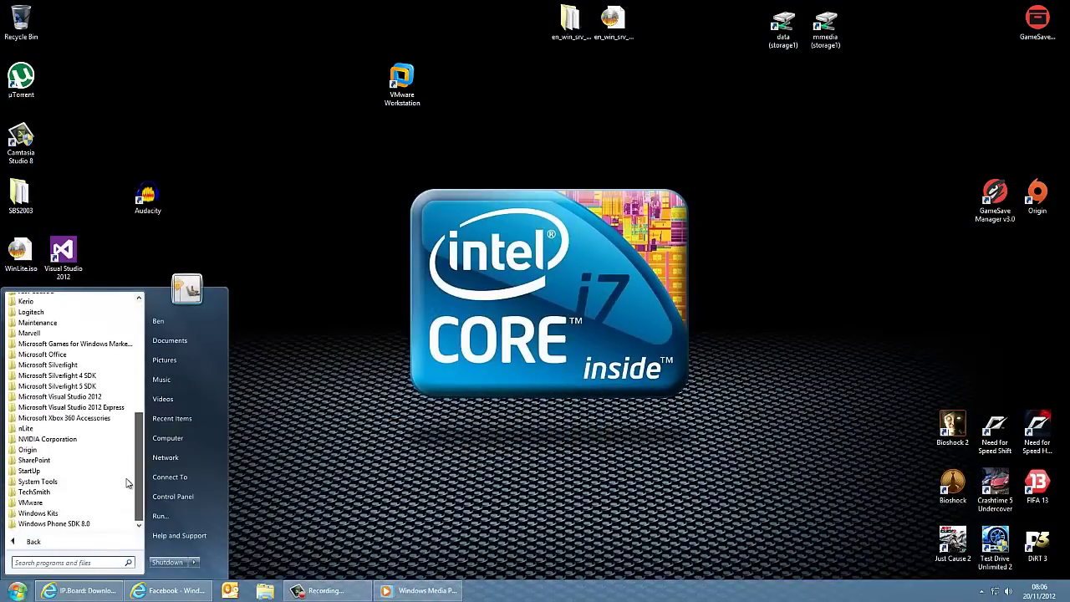
scroll(84, 501, "up", 7)
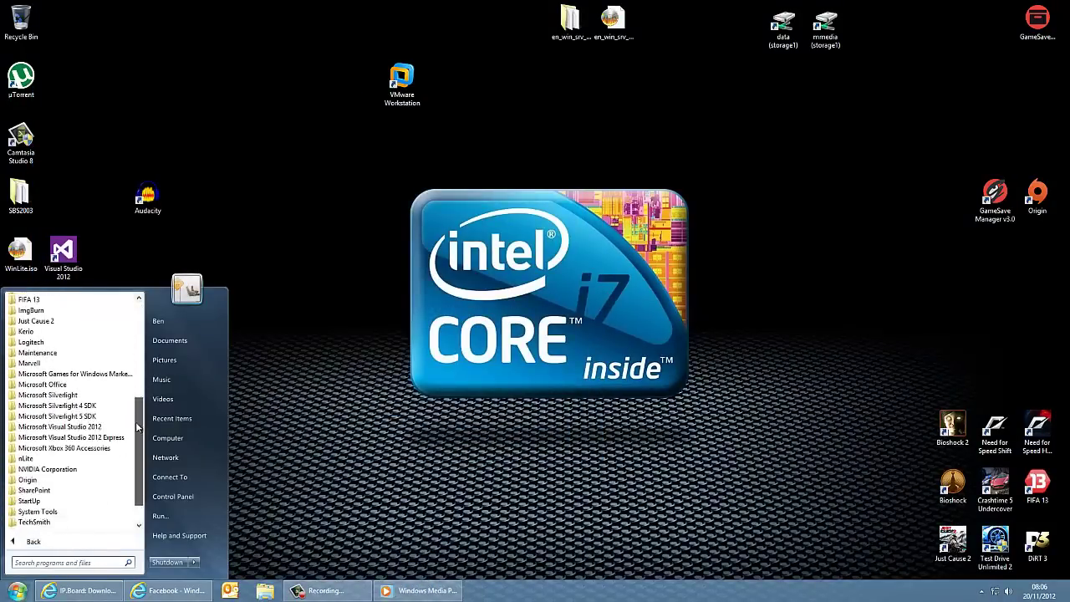
left_click(41, 542)
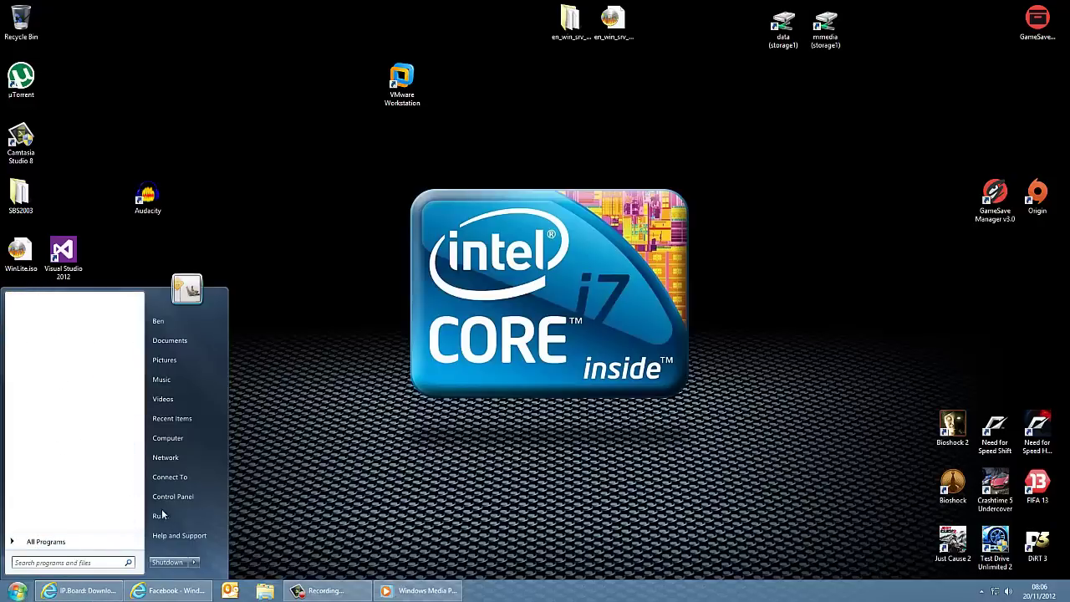
Open Control Panel from the Start menu, close it, and bring the Start menu back up.
left_click(183, 499)
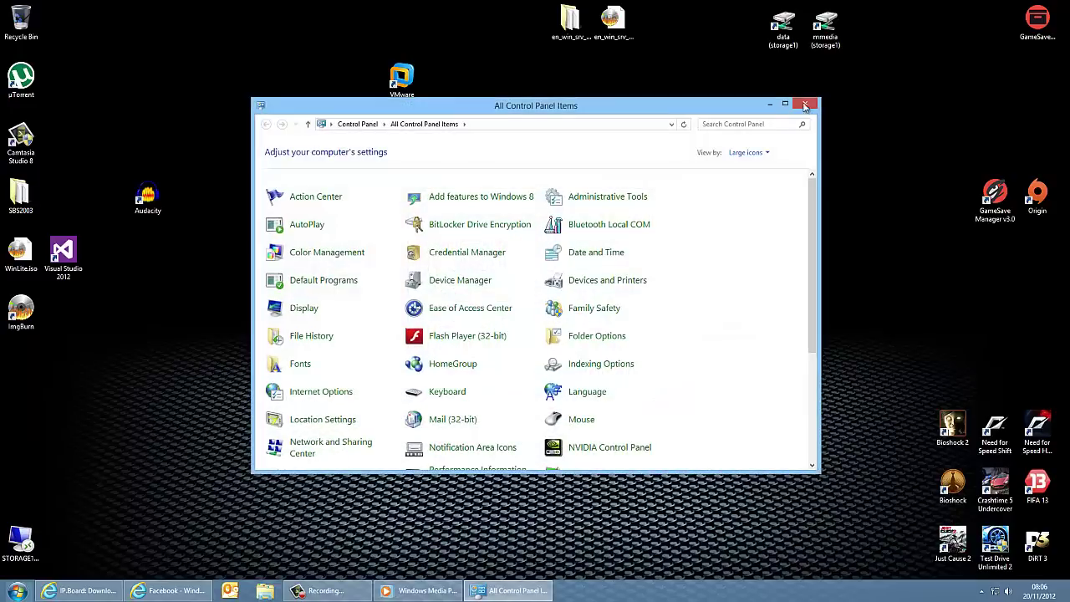
key("alt+F4")
left_click(20, 590)
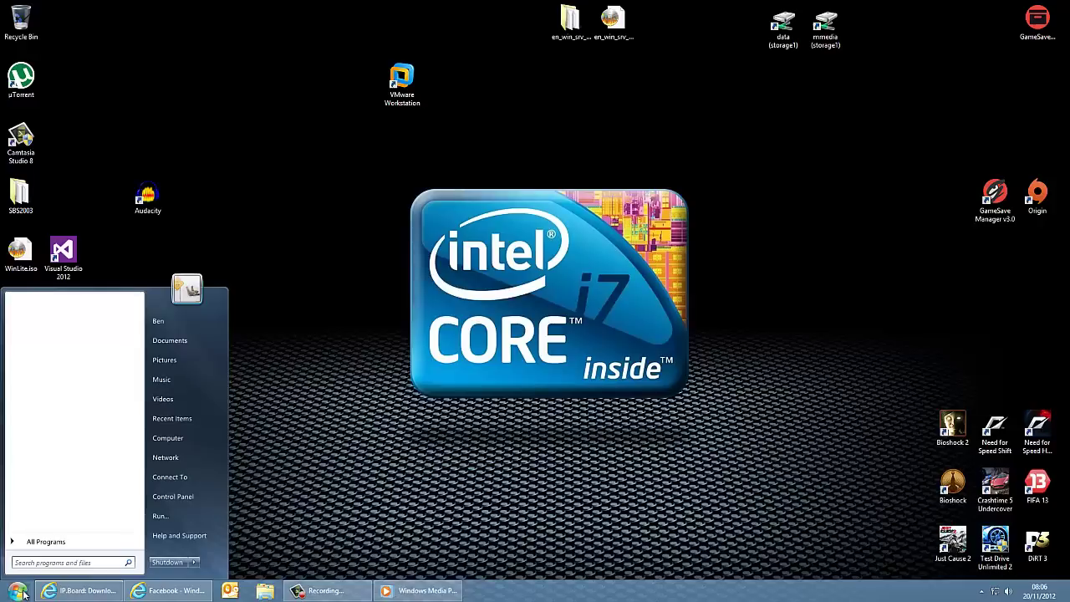
left_click(18, 591)
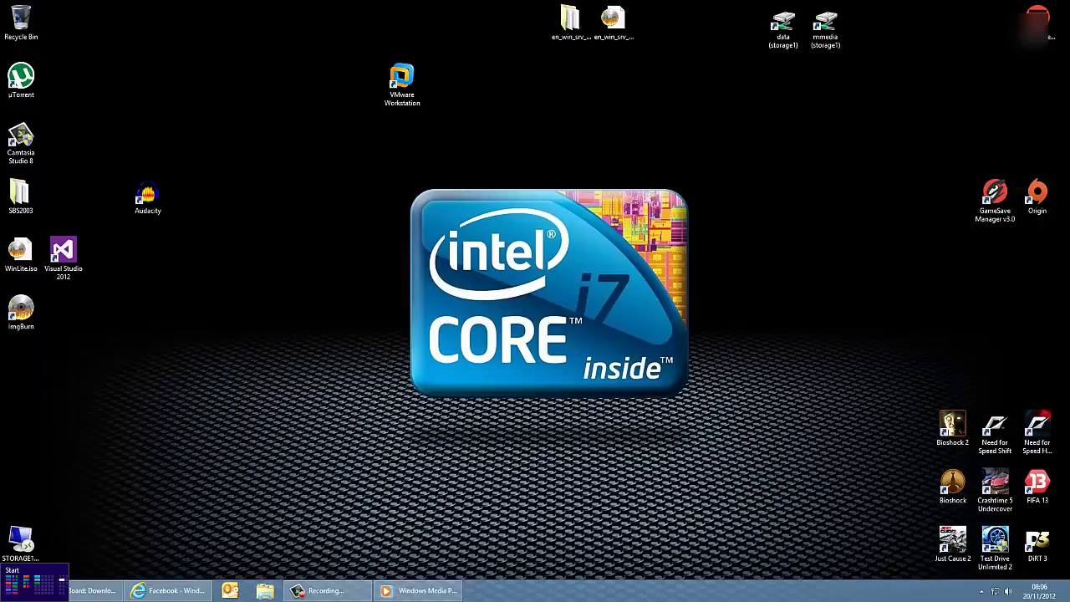
left_click(10, 594)
left_click(168, 501)
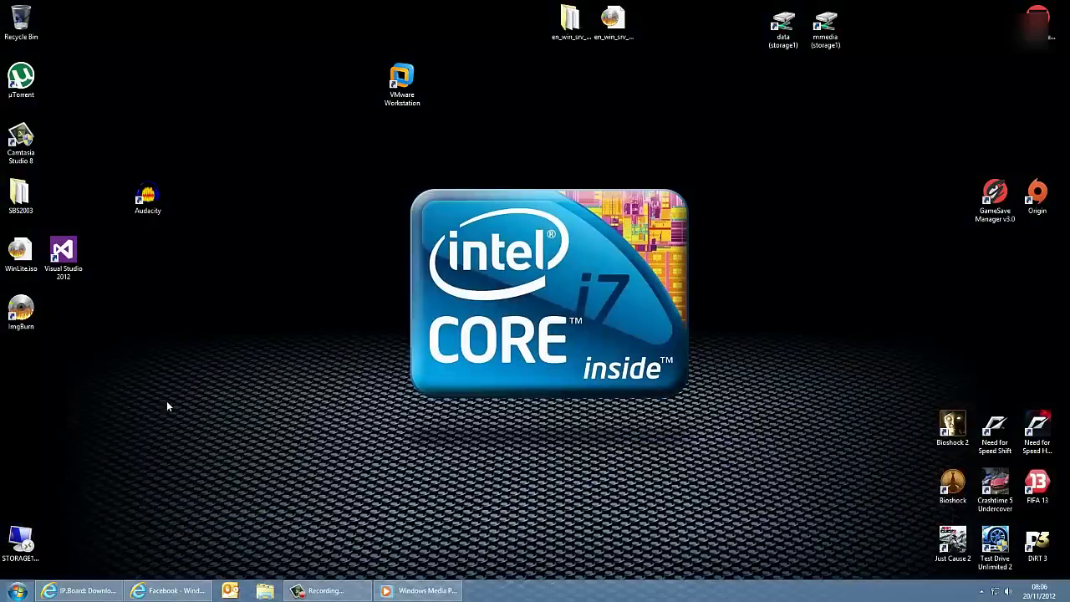
left_click(19, 592)
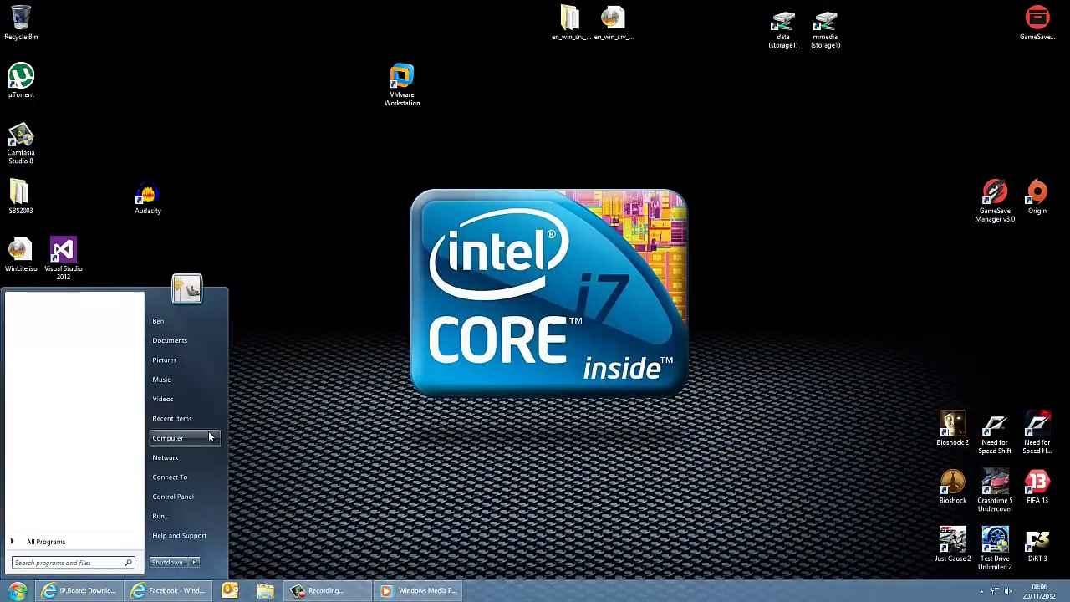
left_click(182, 437)
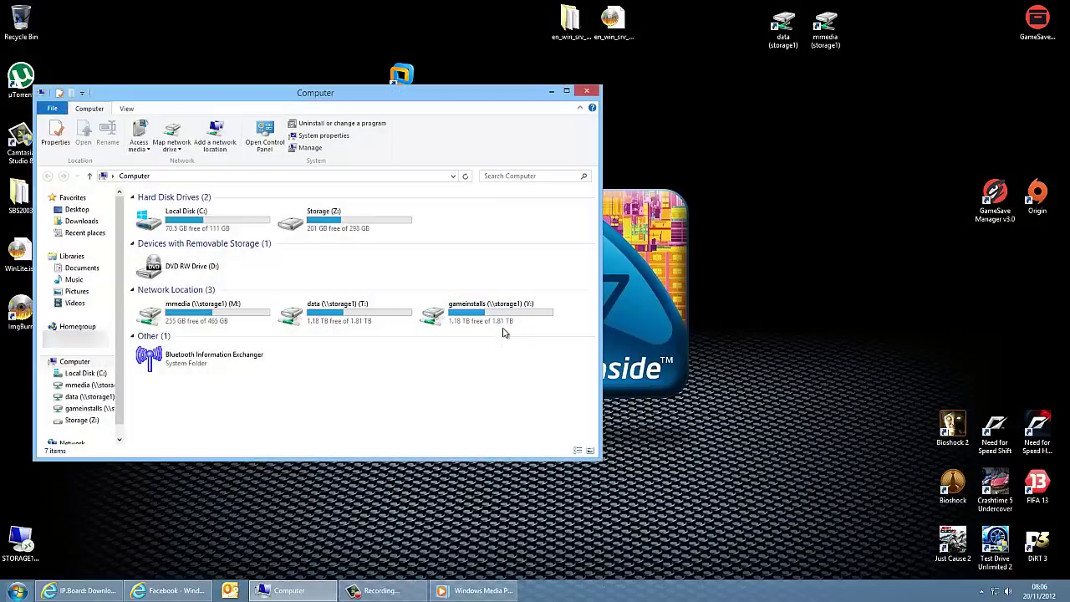
left_click(585, 90)
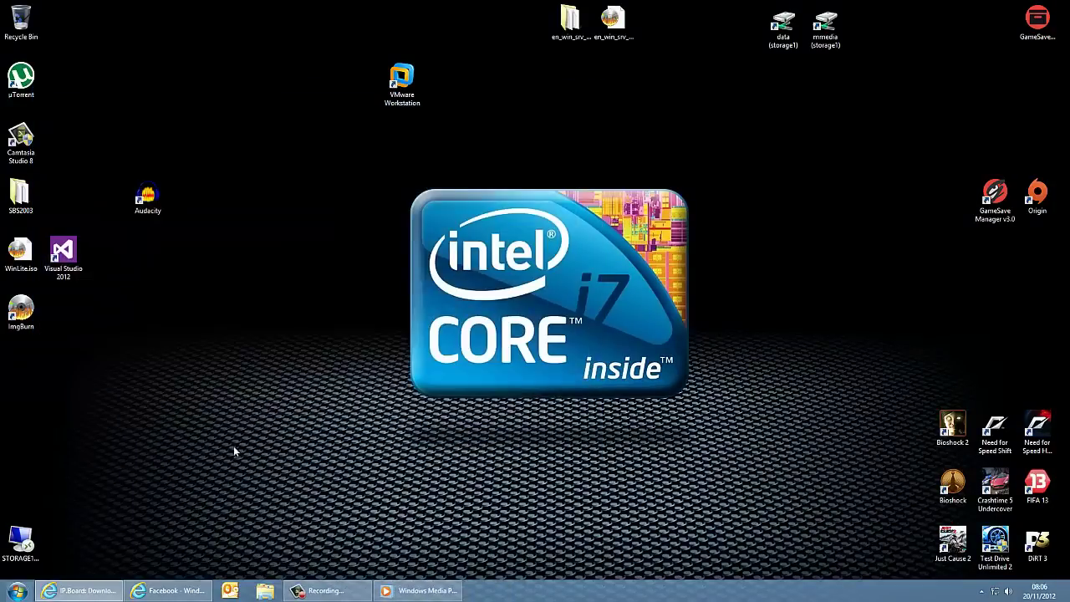